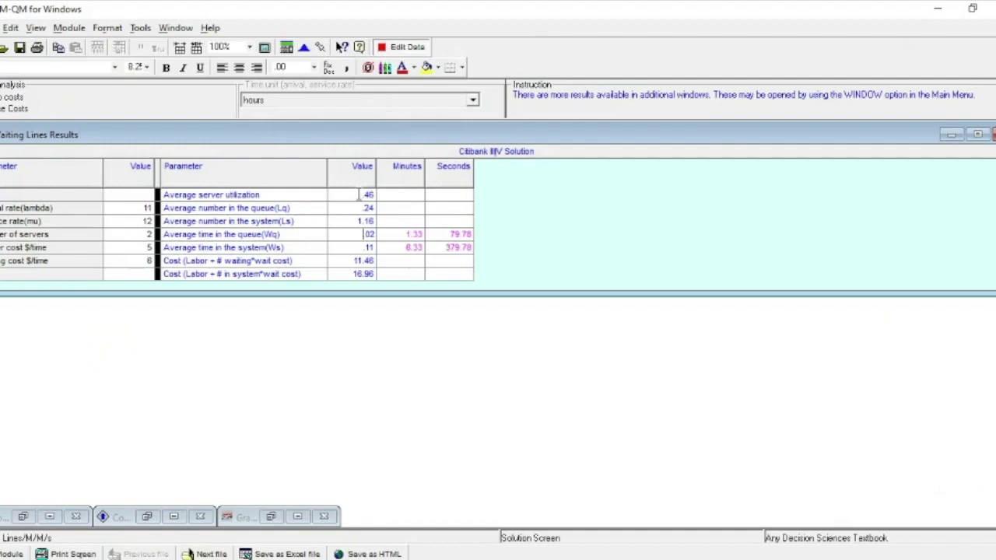
Review the average times in the queue and in the system, and the system-based total cost, in the Waiting Lines Results.
key(Down)
key(Down)
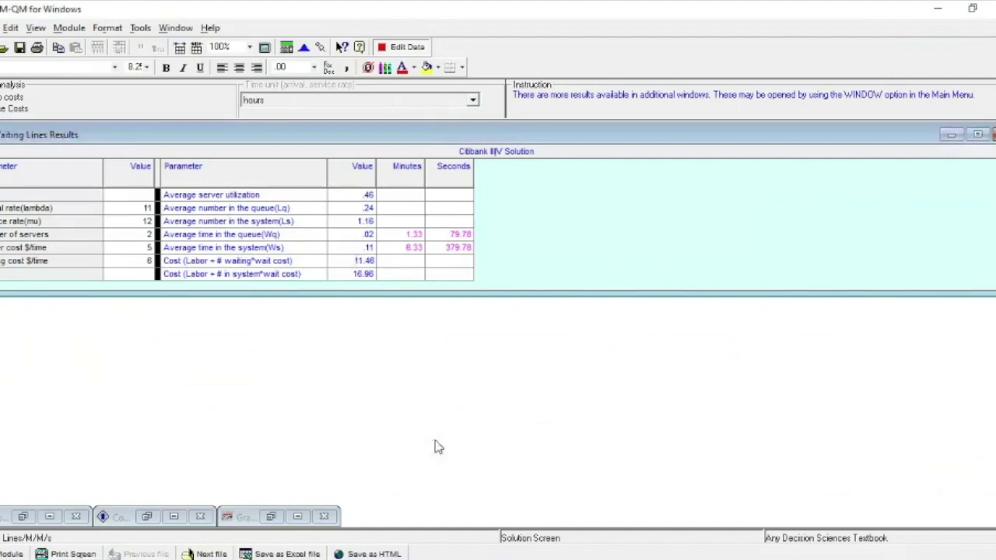
click(344, 247)
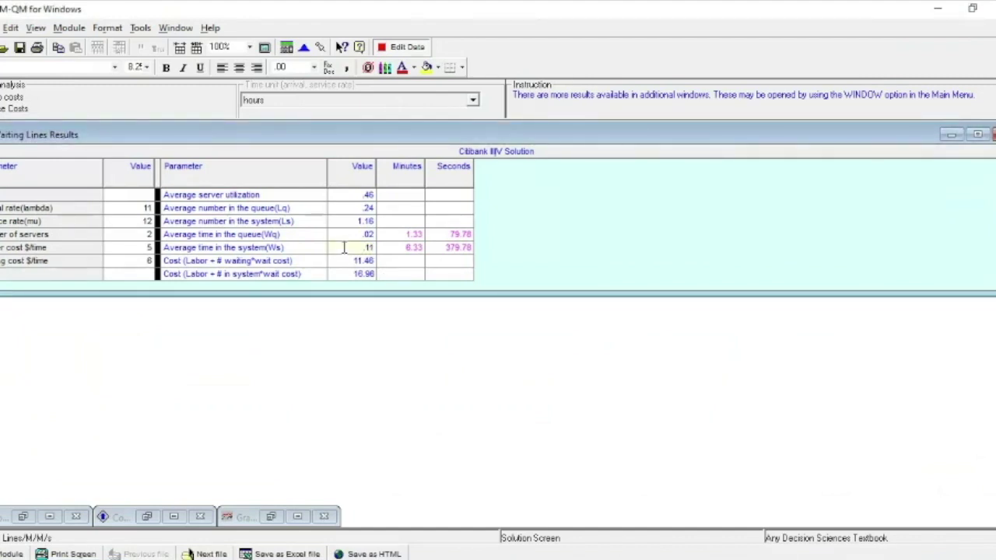
drag(347, 274, 434, 274)
Open the Table of Probabilities and place it below the Waiting Lines Results values.
click(22, 516)
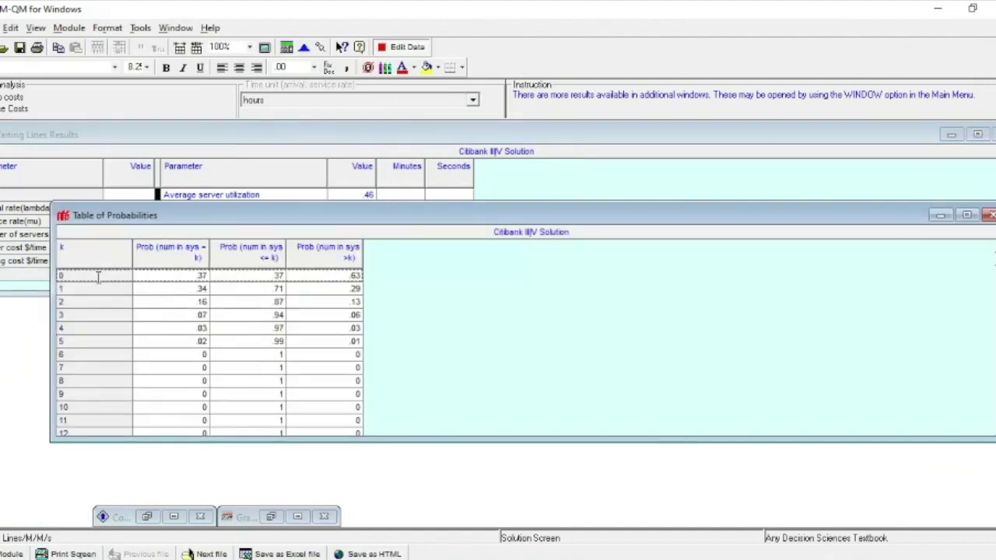
click(102, 302)
drag(275, 220, 331, 311)
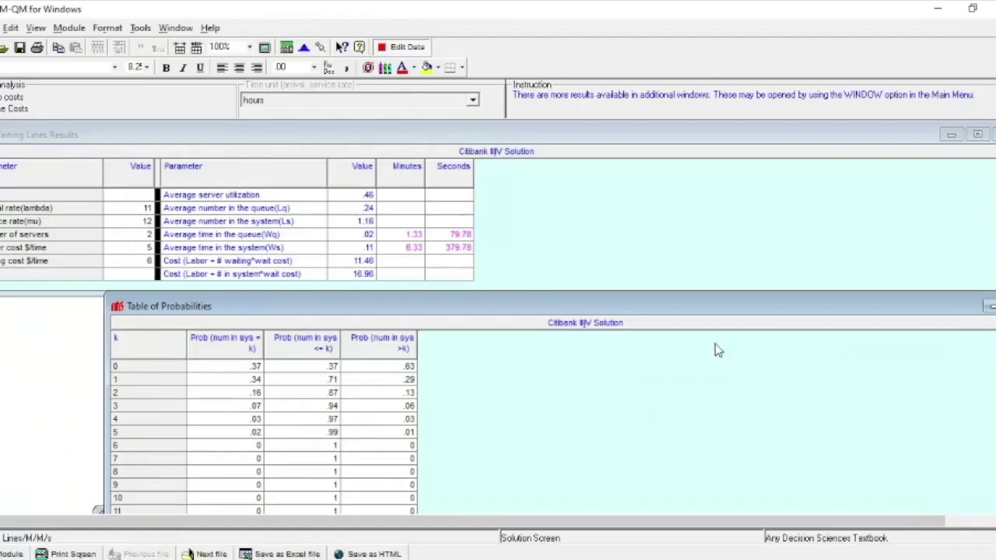
Examine the k = 0 row's probabilities of exactly k and of at most k in the system.
click(171, 366)
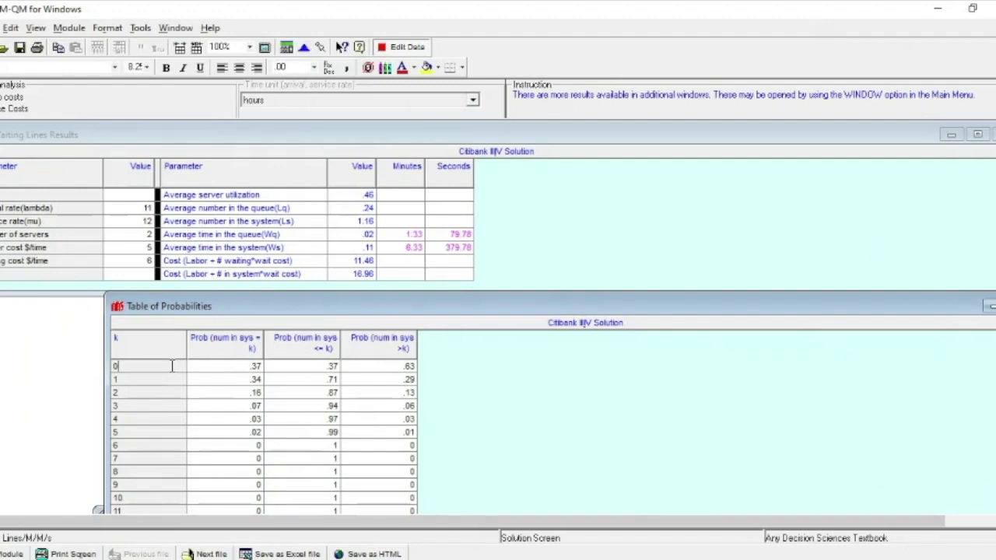
click(255, 365)
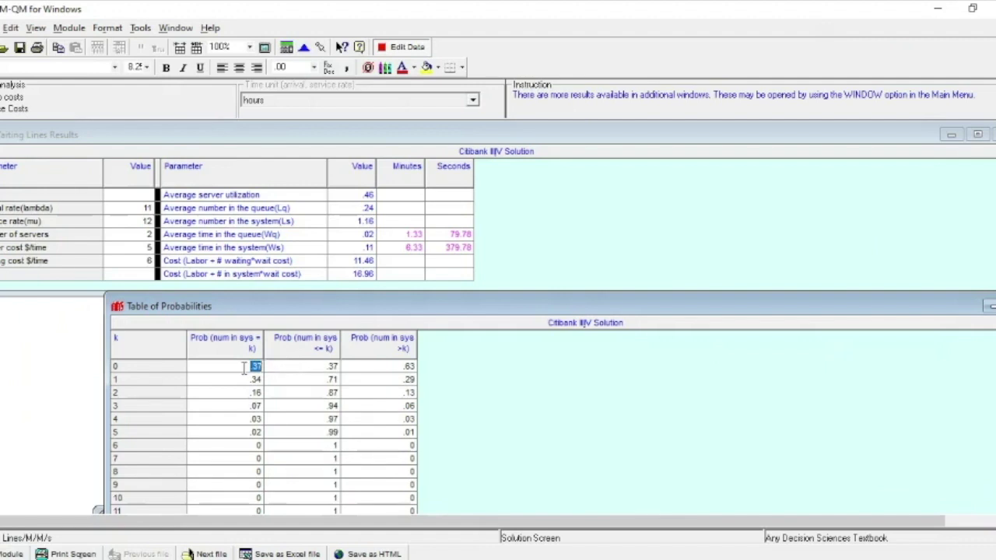
click(330, 347)
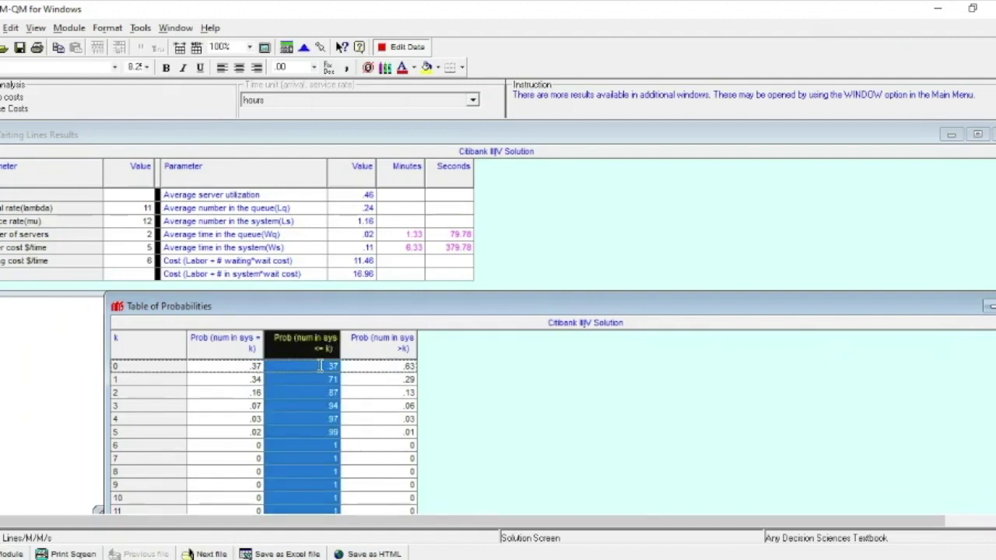
click(319, 368)
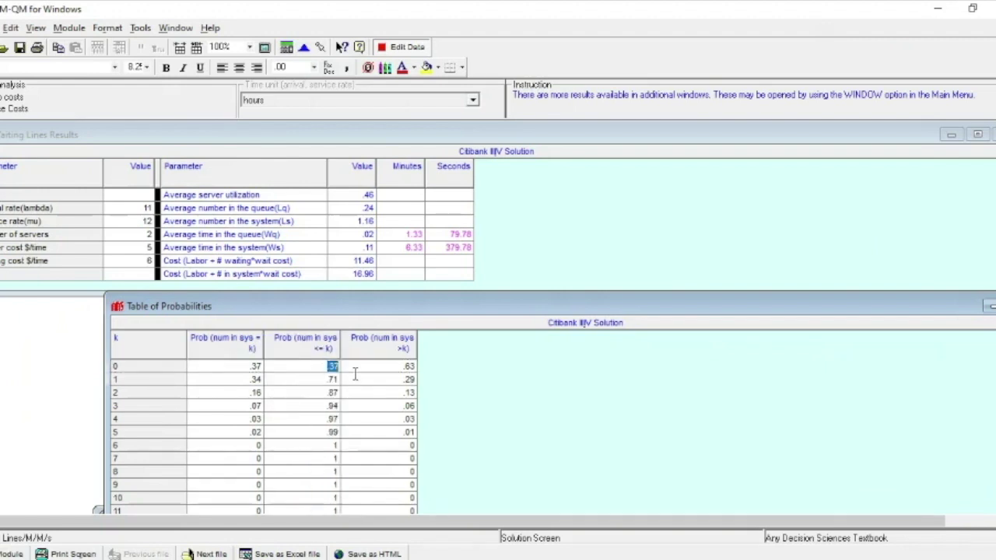
click(240, 367)
click(164, 365)
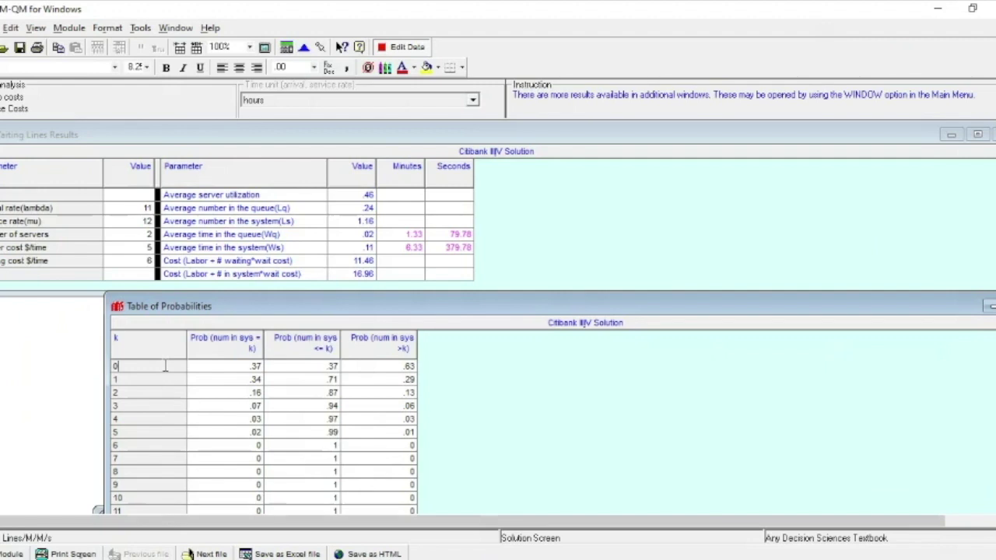
Compare the k = 0 row's probability of more than k in the system with its cumulative probability.
key(Down)
key(Down)
click(384, 367)
click(399, 367)
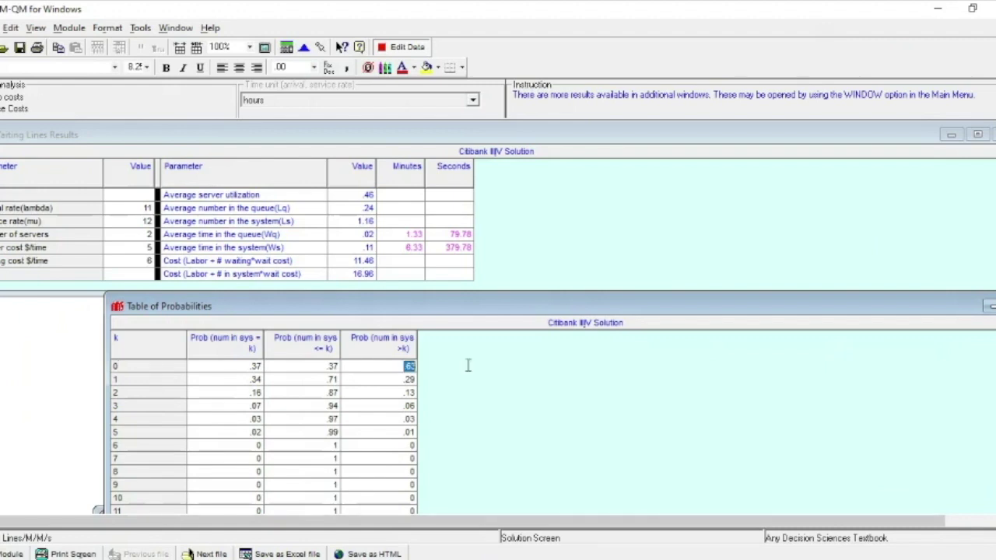
click(306, 366)
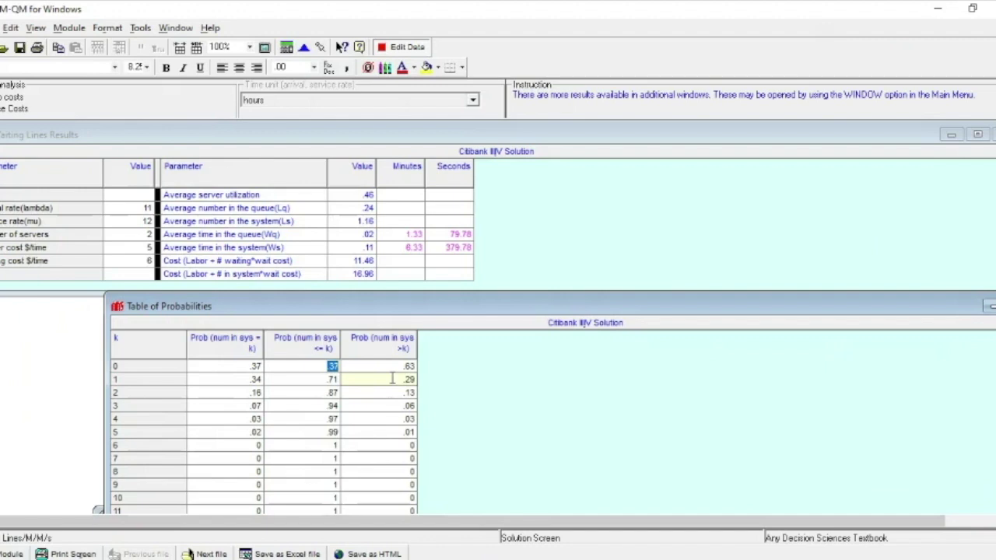
Move the Table of Probabilities higher and go through the probabilities of exactly k in the system for k = 0 to 5.
drag(357, 308, 491, 232)
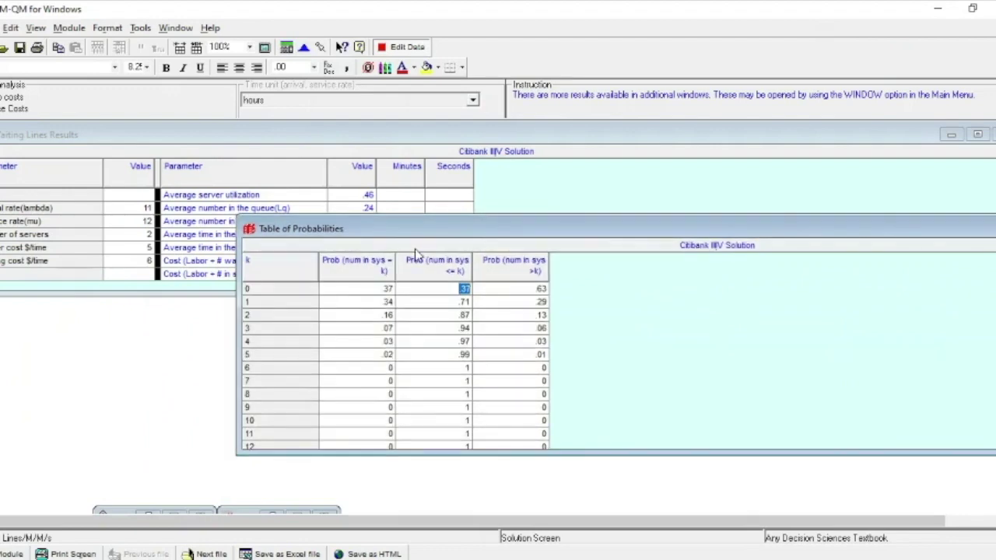
click(379, 288)
click(378, 303)
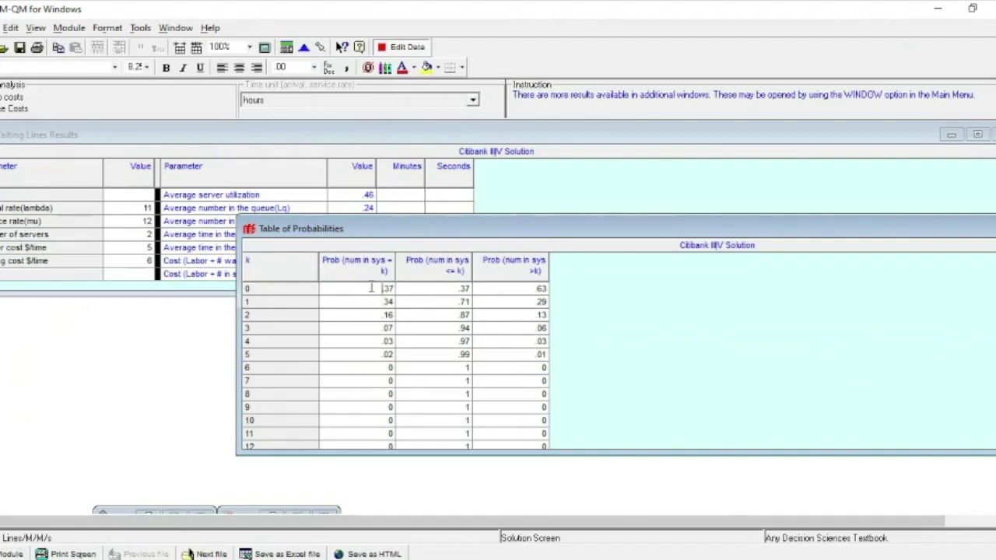
click(368, 314)
click(369, 328)
click(368, 340)
click(366, 354)
Check where the probabilities of exactly k in the system run out, around rows k = 5 and k = 6.
key(Up)
key(Up)
key(Up)
key(Left)
click(381, 368)
click(425, 368)
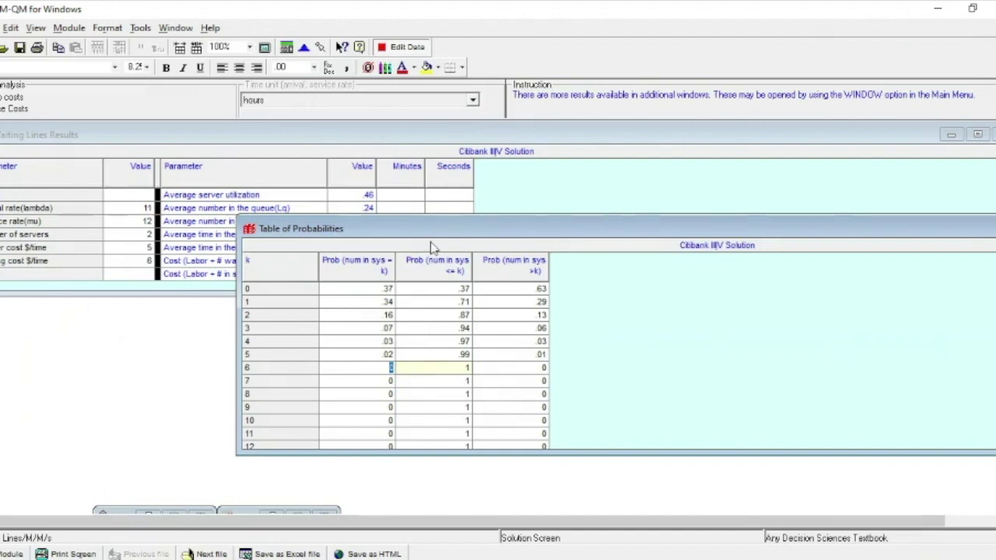
click(263, 354)
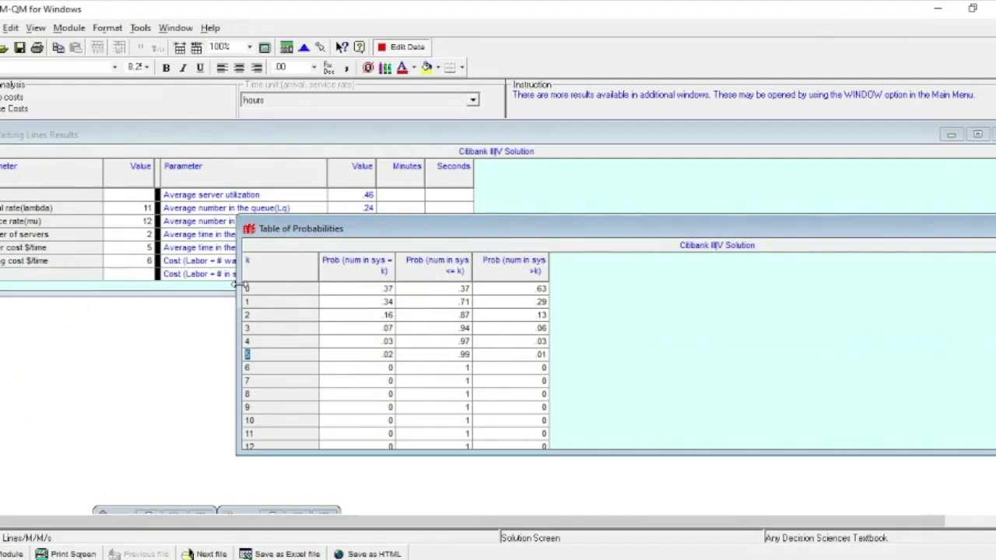
Reposition the Table of Probabilities and examine its at-most-k column from k = 6 down to k = 12.
drag(325, 226, 315, 285)
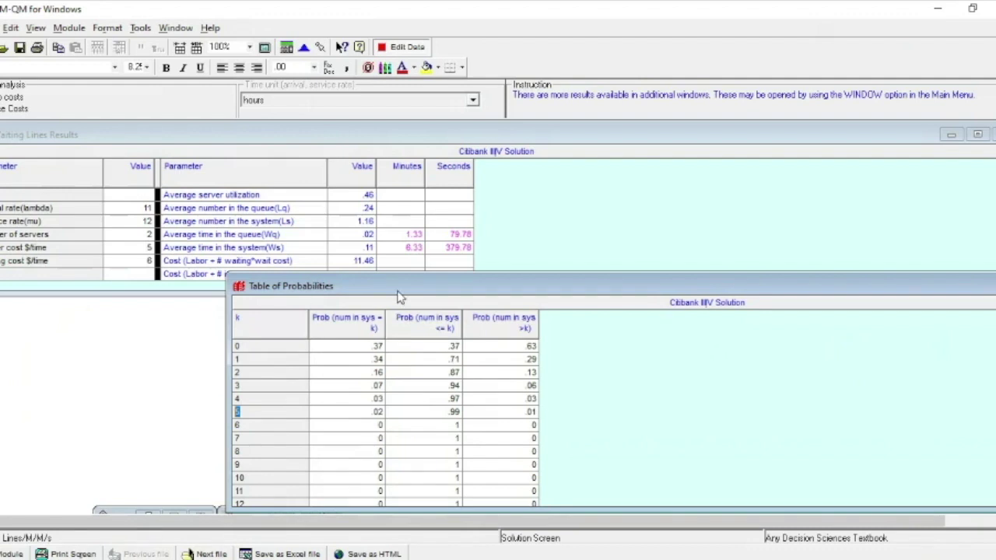
drag(397, 287, 363, 240)
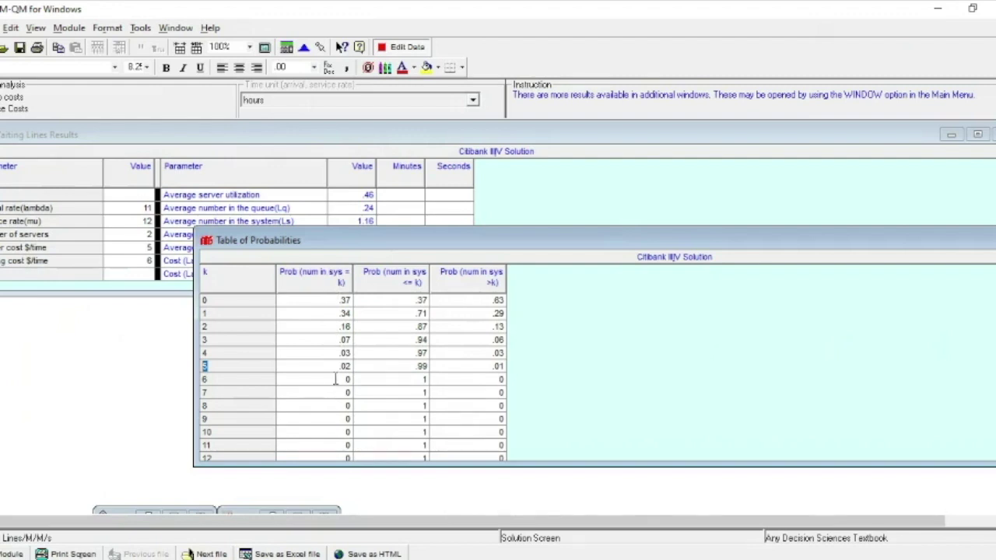
click(398, 381)
click(411, 278)
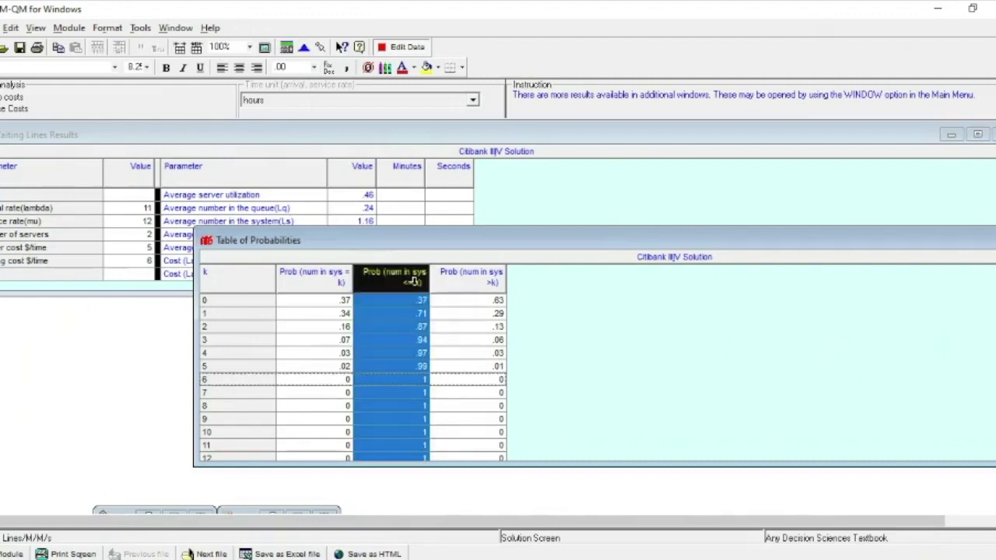
click(407, 379)
key(Down)
key(Down)
key(Down)
key(Down)
key(Down)
key(Down)
key(Up)
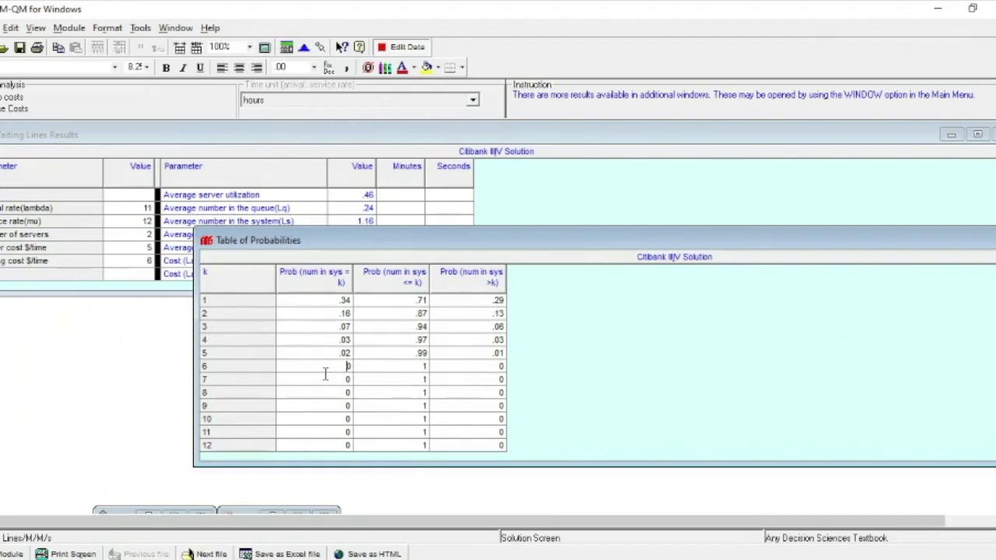
Compare the table's exactly-k, at-most-k and more-than-k probability columns by highlighting each whole column.
click(315, 274)
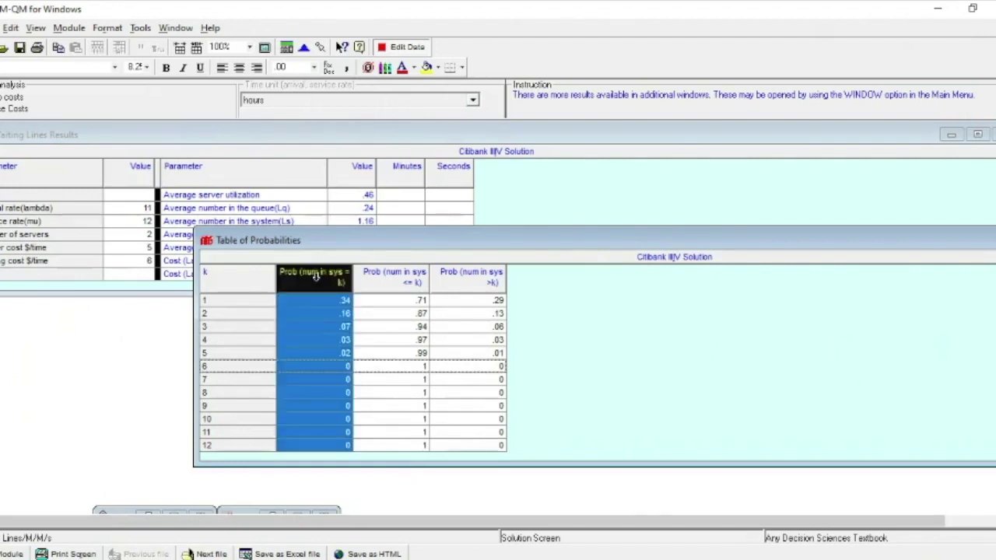
click(386, 279)
click(481, 277)
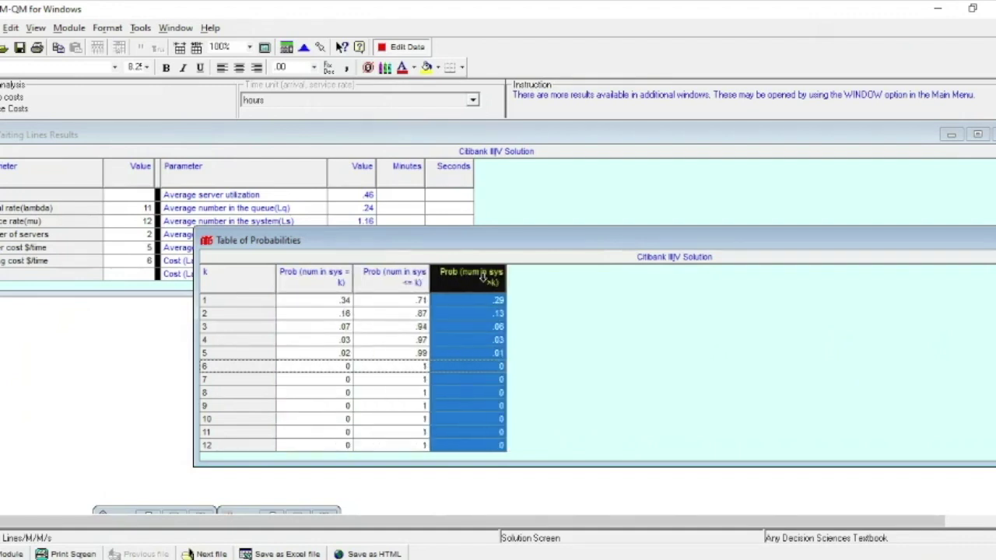
click(410, 275)
click(464, 277)
click(393, 276)
click(468, 274)
Open the Cost vs. Servers table and the Graphs of Probabilities.
click(150, 517)
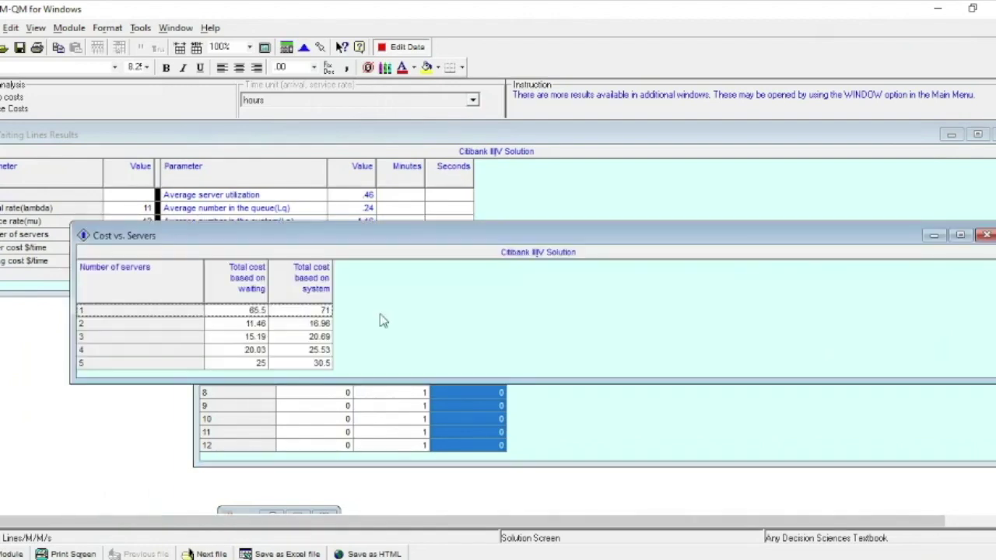
click(276, 512)
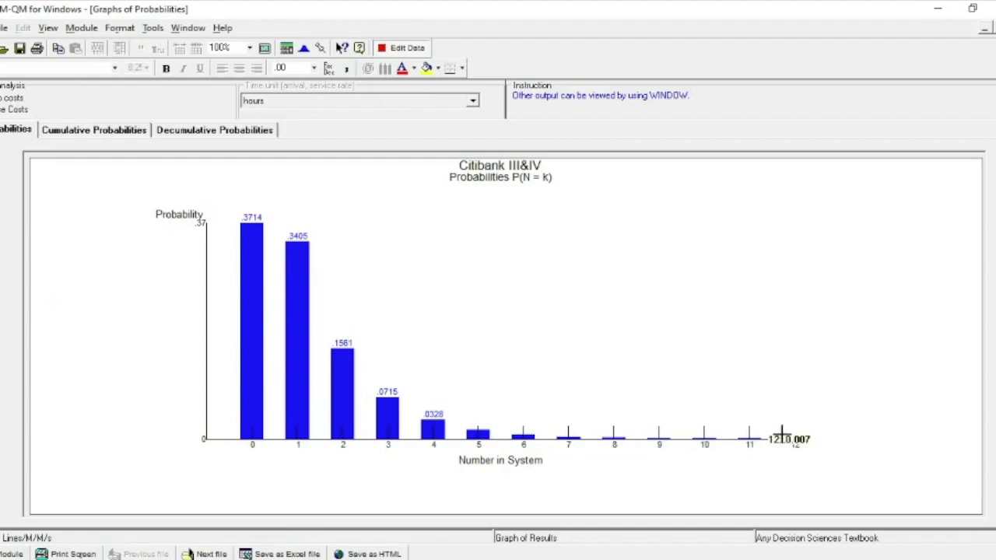
Compare the exact probability graph with the cumulative graph, and inspect the decumulative probabilities graph.
click(97, 132)
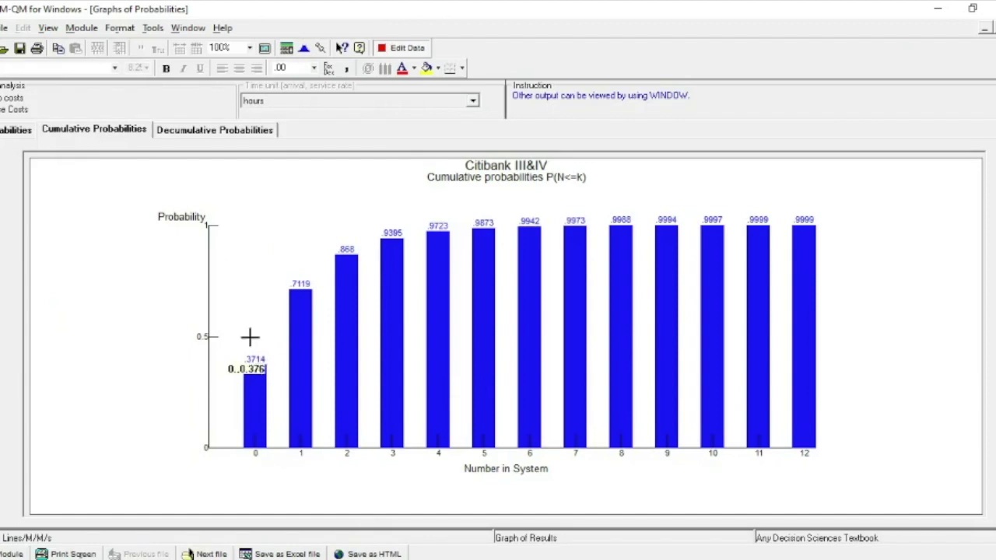
click(12, 131)
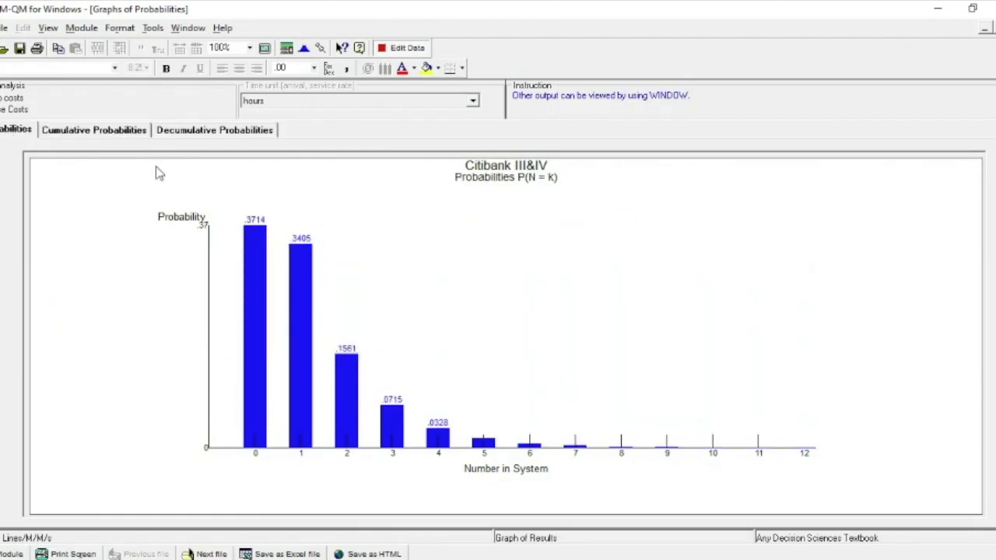
click(128, 133)
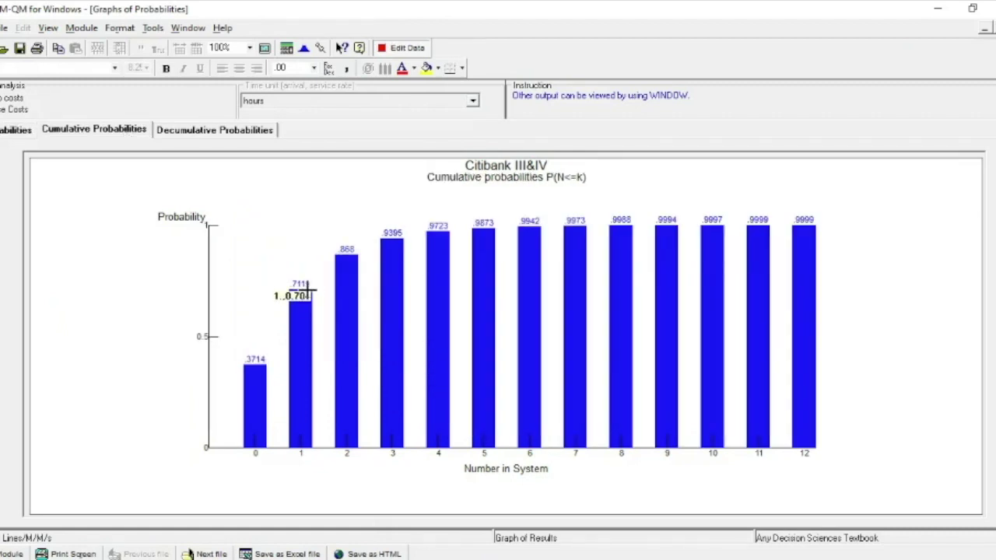
click(12, 129)
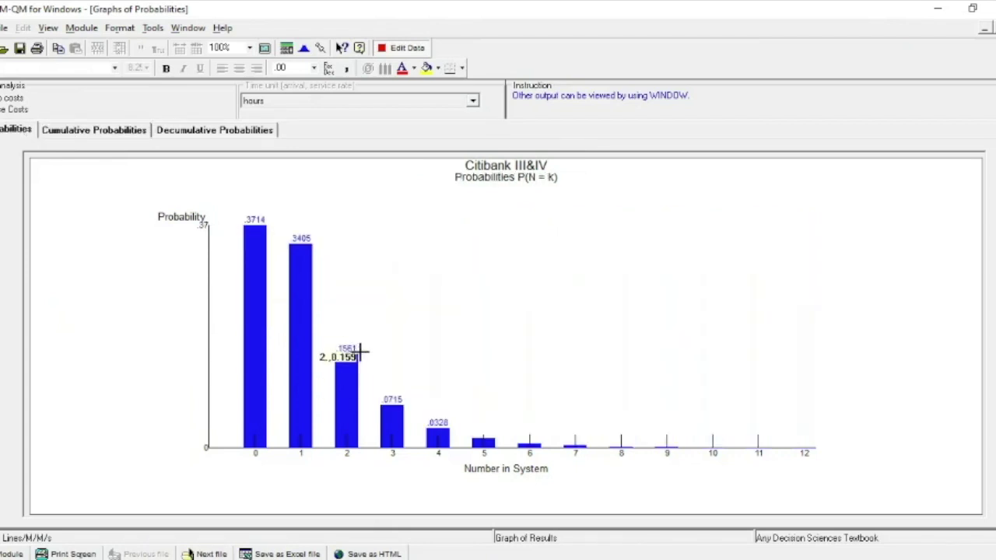
click(127, 131)
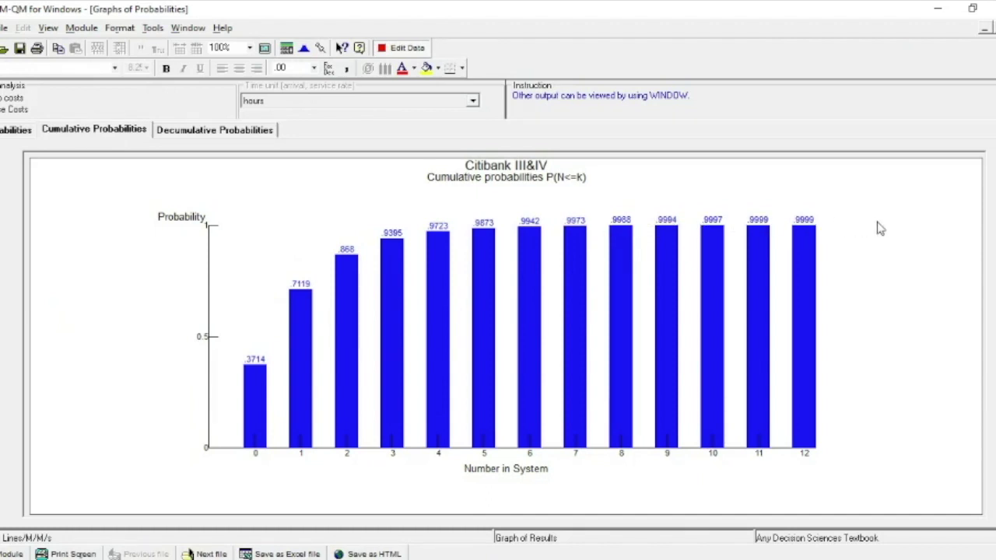
click(22, 129)
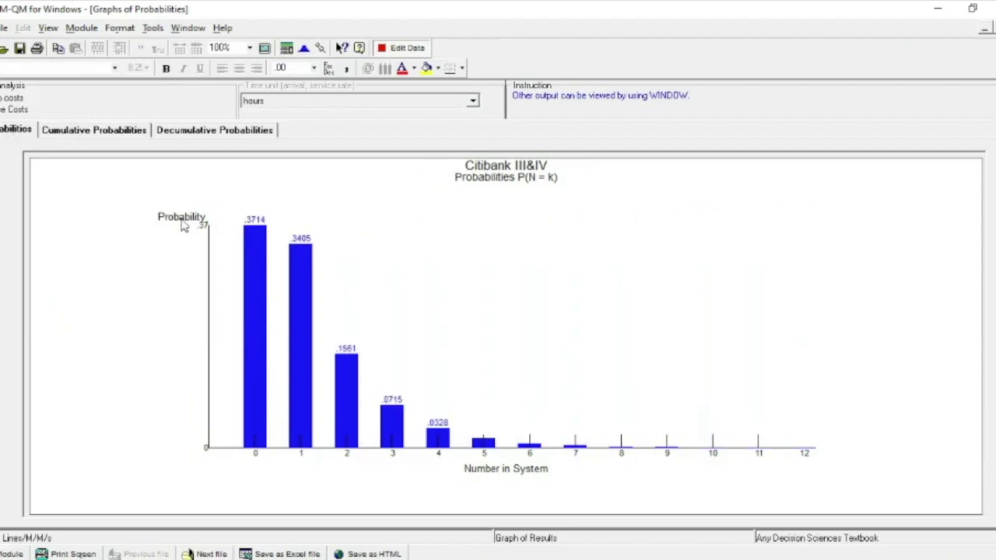
click(114, 132)
mouse_move(438, 280)
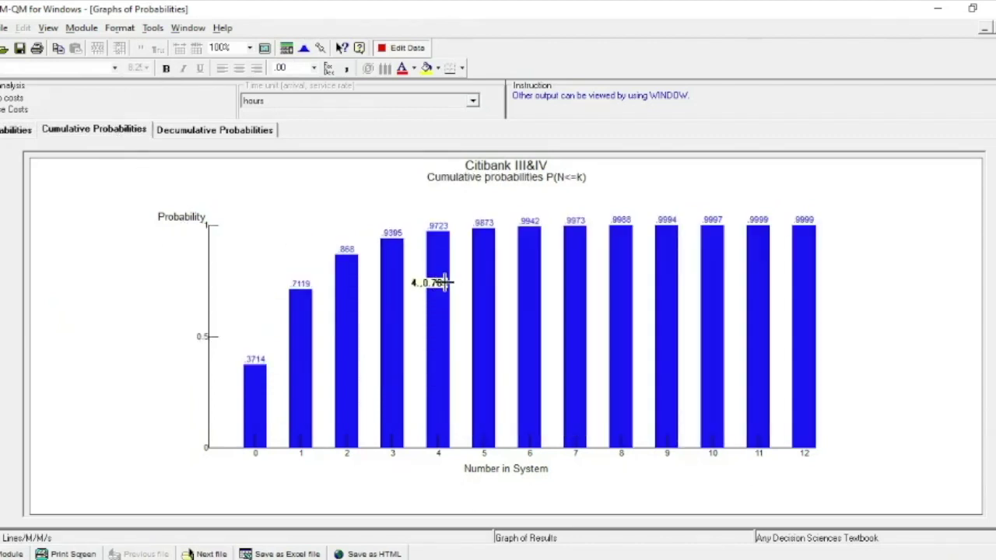
click(204, 134)
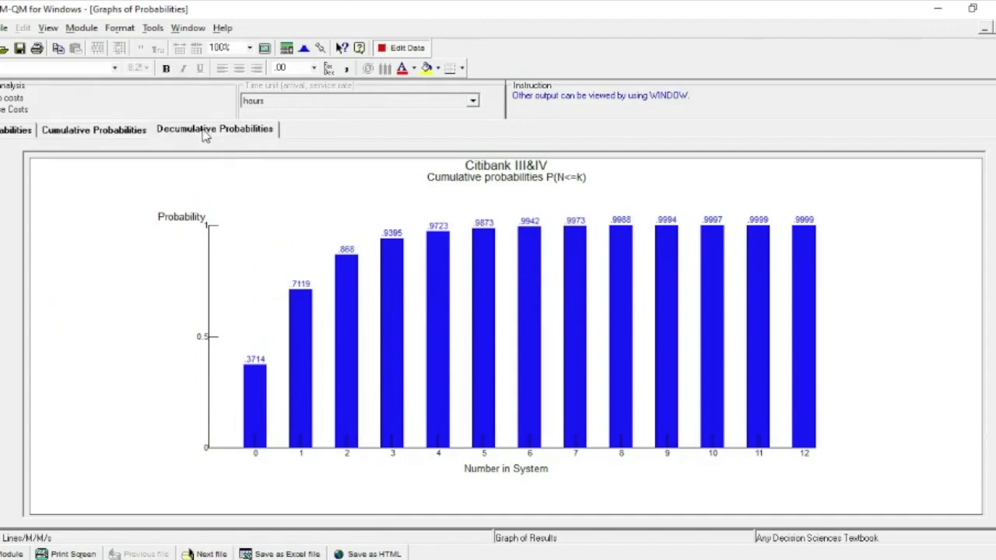
mouse_move(466, 435)
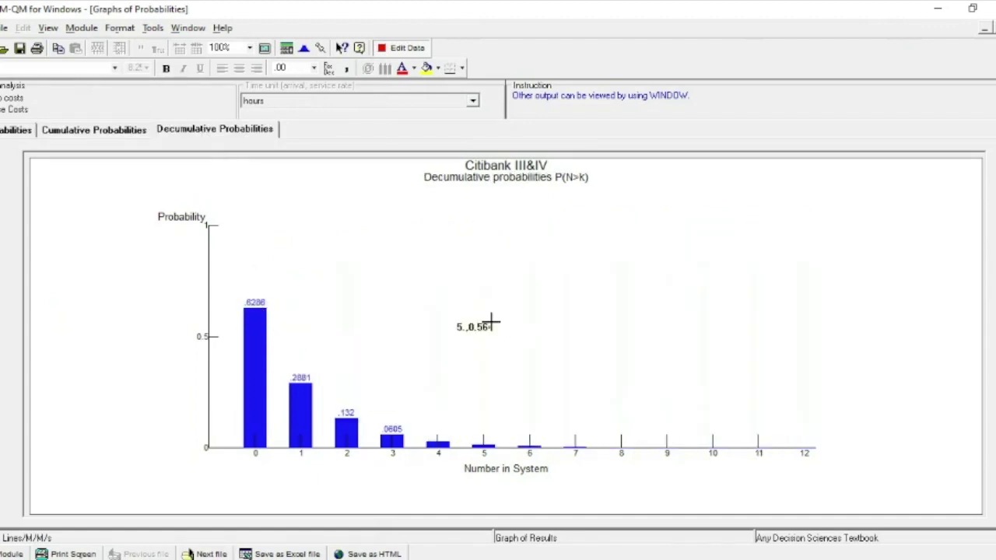
Restore the probability graphs window to a smaller size, reposition the Cost vs. Servers table and examine both total costs for one server.
click(985, 31)
drag(393, 235, 642, 229)
click(390, 309)
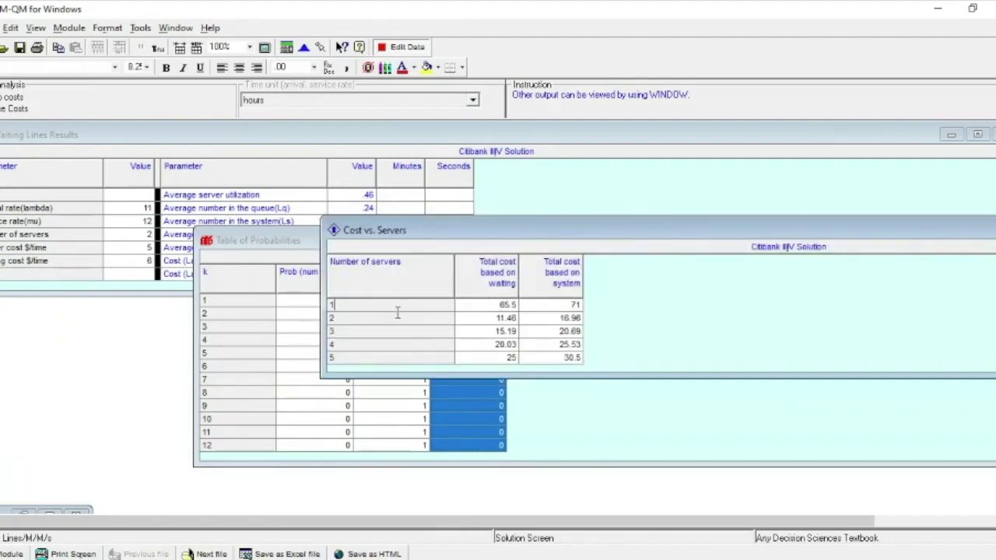
double_click(484, 308)
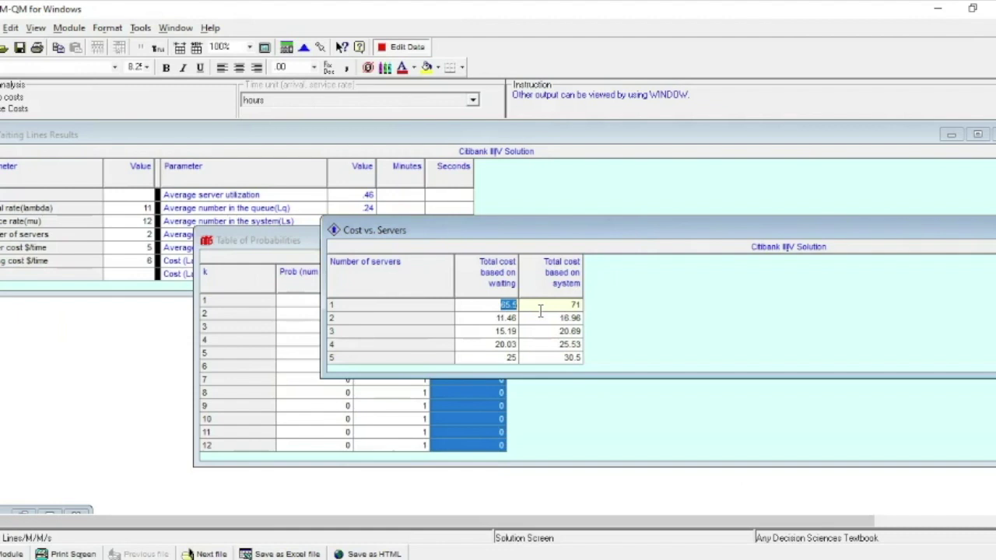
click(539, 308)
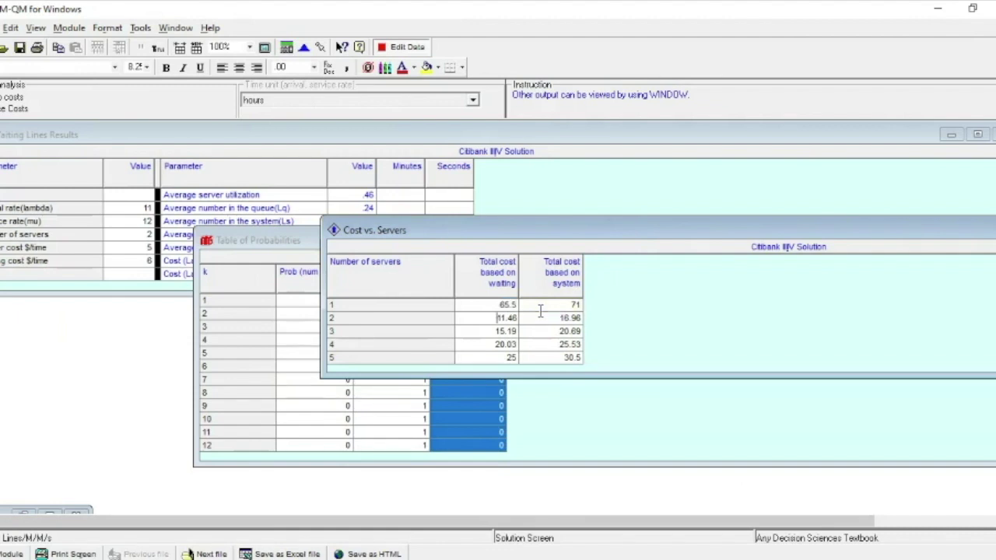
Highlight the system-based and waiting-based total cost columns in turn, and examine the costs for two servers.
click(552, 265)
click(486, 271)
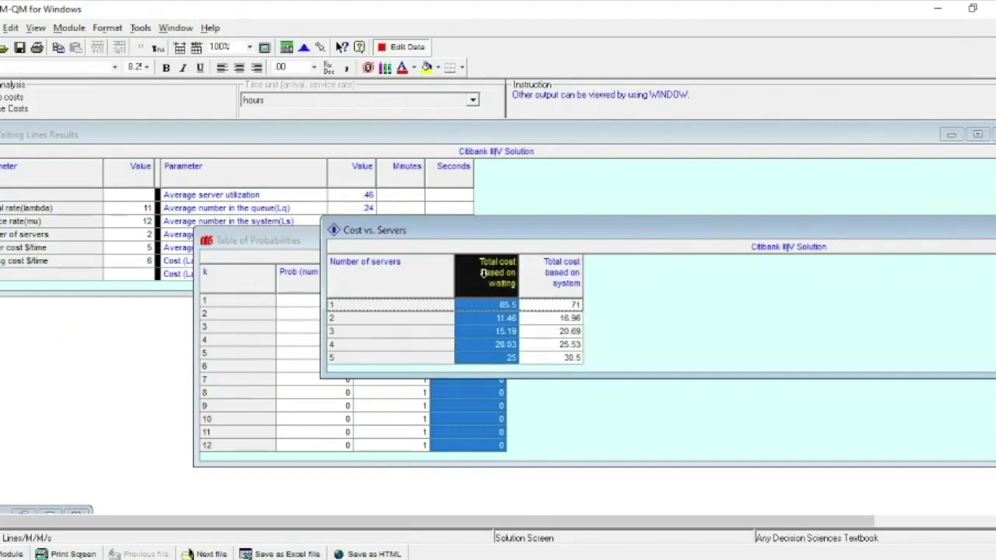
click(487, 318)
click(361, 318)
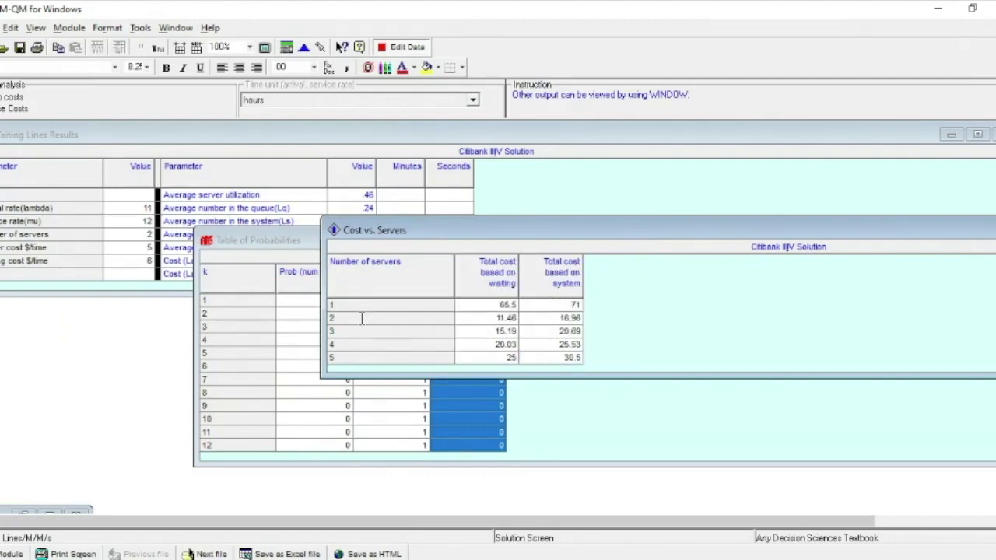
drag(334, 317, 307, 316)
drag(489, 321, 554, 328)
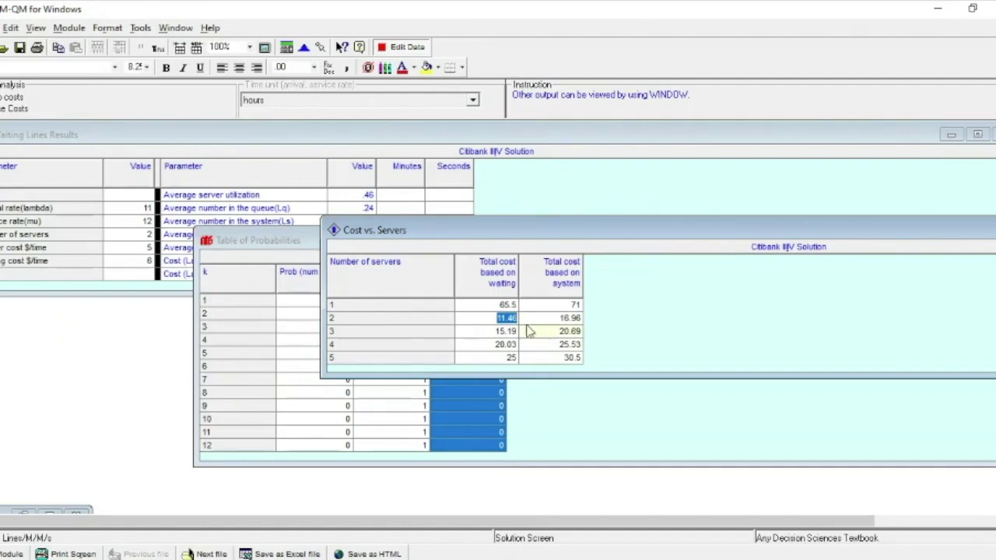
Check the WPS Presentation slide show, and compare the total costs for two servers with those for three to five servers.
key(alt+Tab)
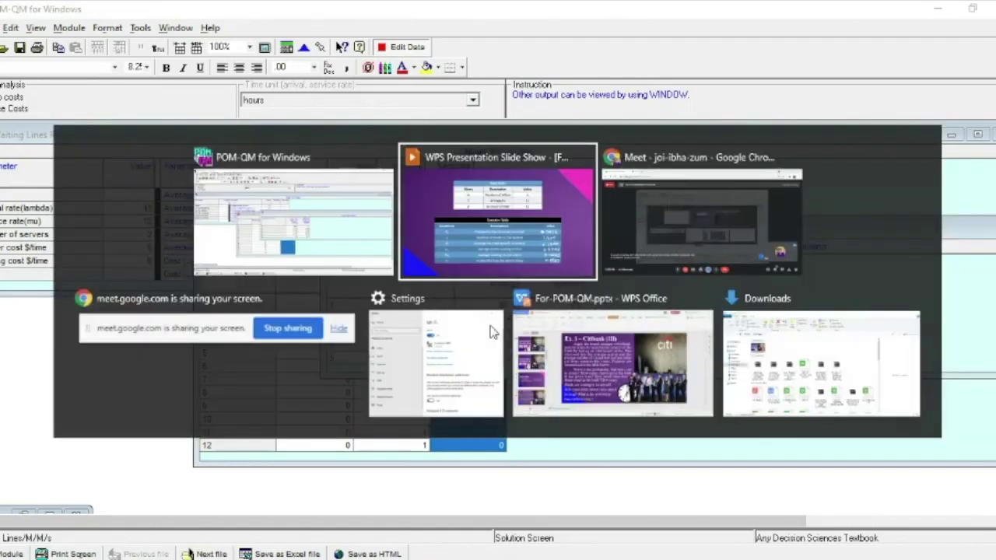
key(Right)
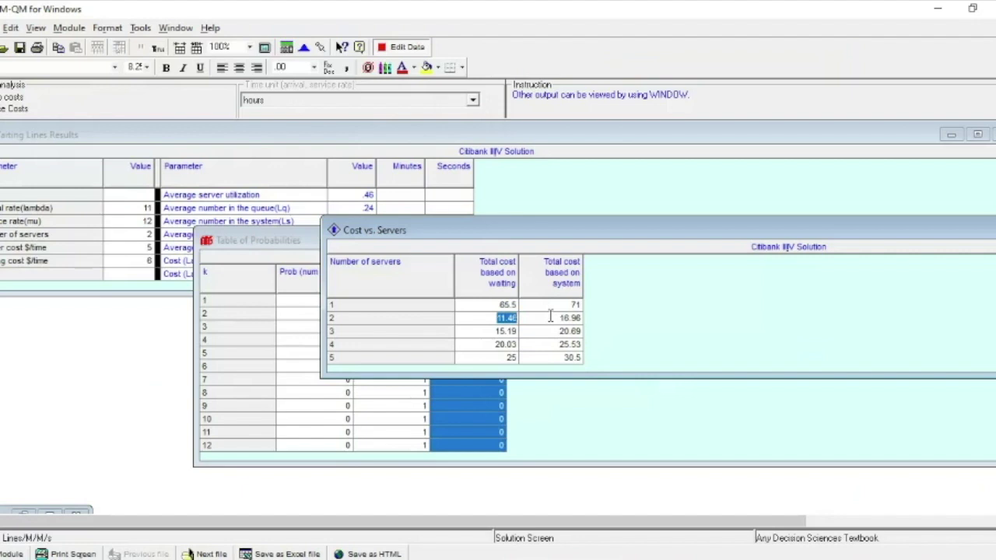
click(549, 317)
click(502, 317)
click(383, 331)
click(497, 358)
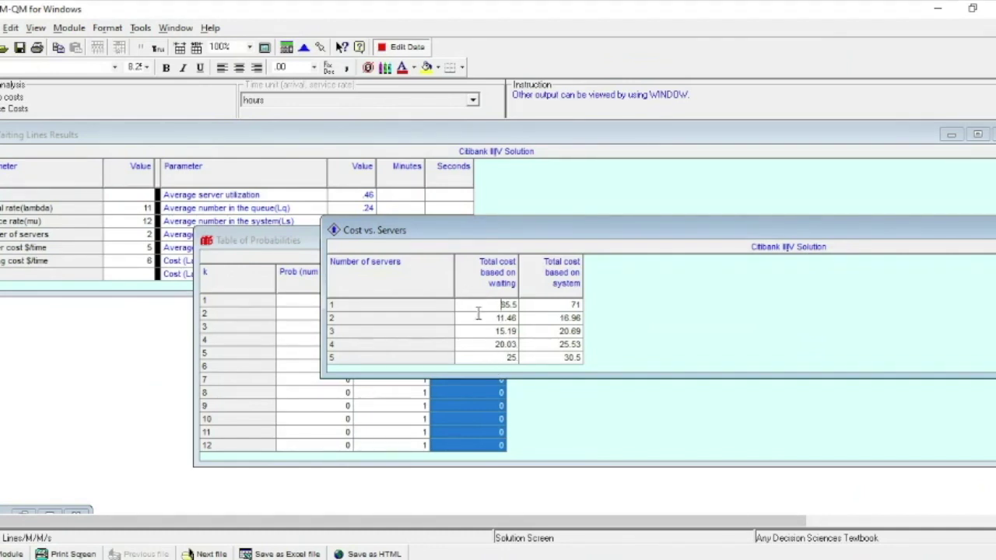
Re-examine the waiting-based total cost for two servers and switch to the WPS Presentation slide show.
click(476, 318)
click(381, 317)
click(481, 319)
key(alt+Tab)
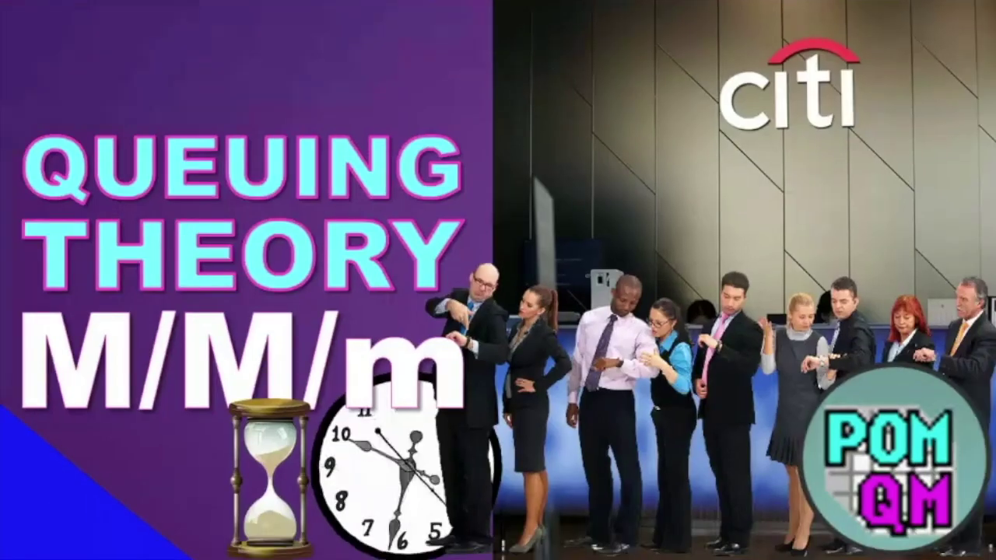